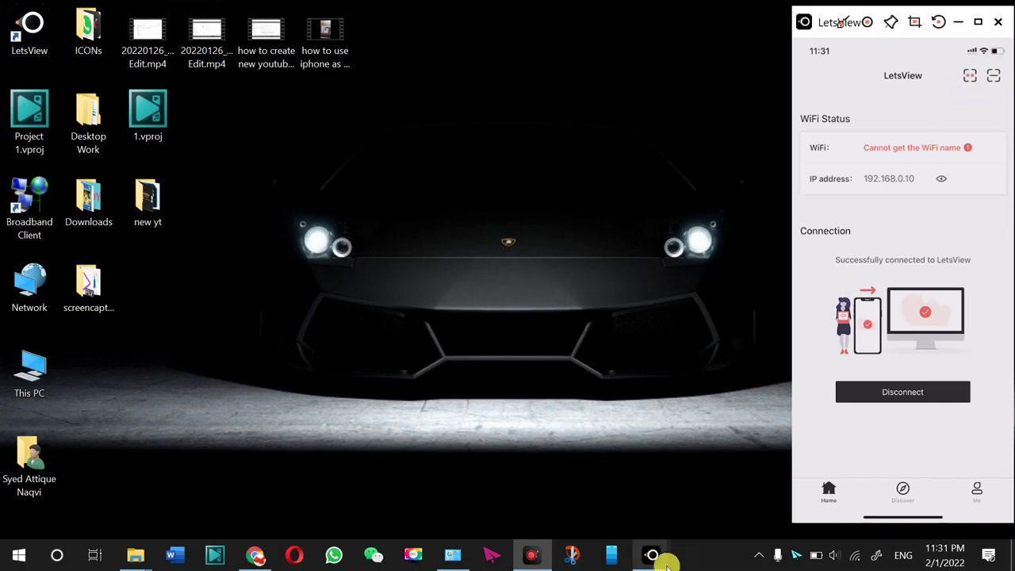
# Step: Close the Connect to LetsView panel in the main LetsView window, and minimize that window
pyautogui.moveTo(652, 555)
pyautogui.click(593, 502)
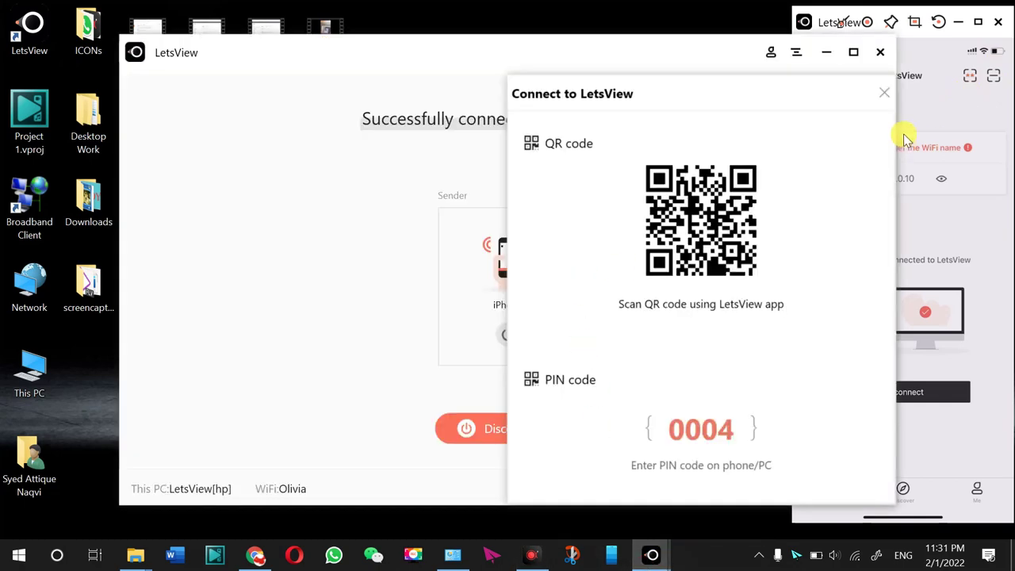
pyautogui.click(884, 93)
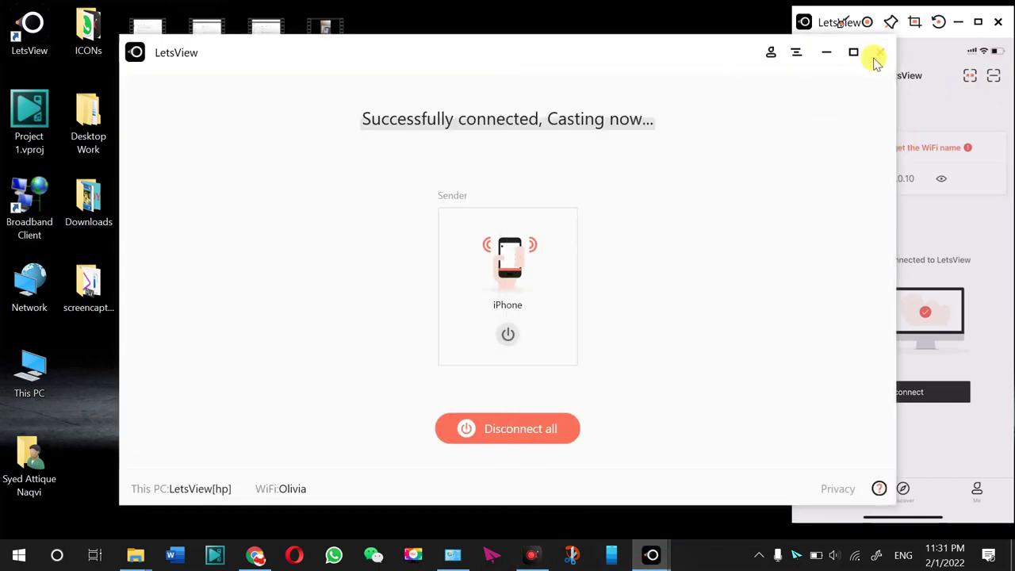
pyautogui.click(826, 54)
# Step: Switch to Chrome and open letsview.com in place of the current search results page
pyautogui.click(254, 555)
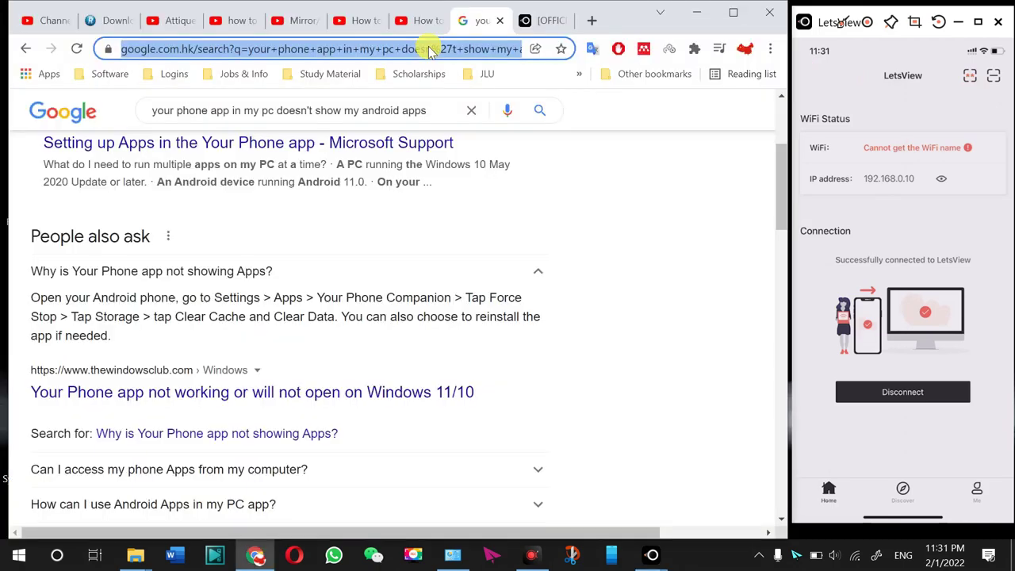
pyautogui.write('letsview.com')
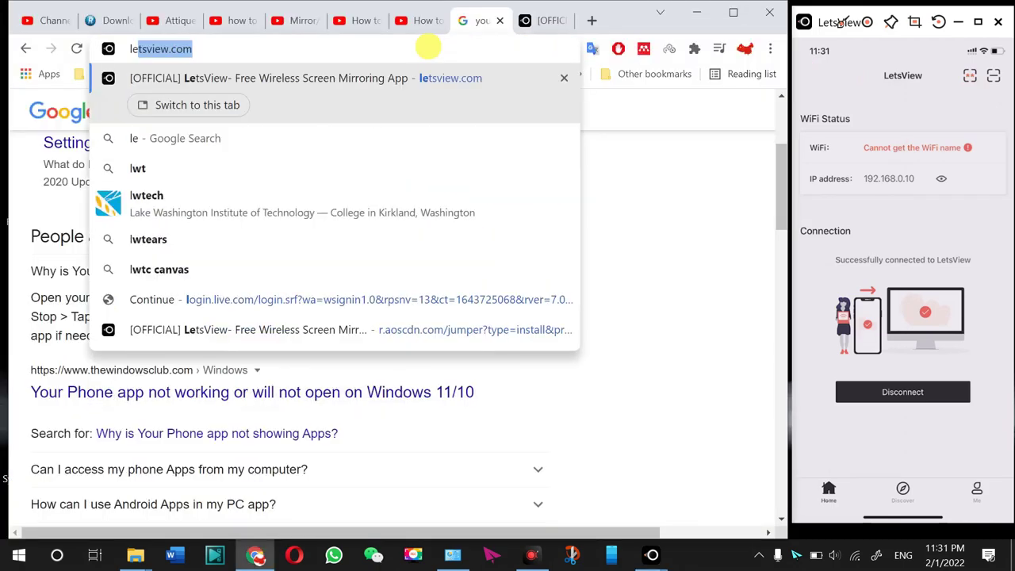
pyautogui.press('Return')
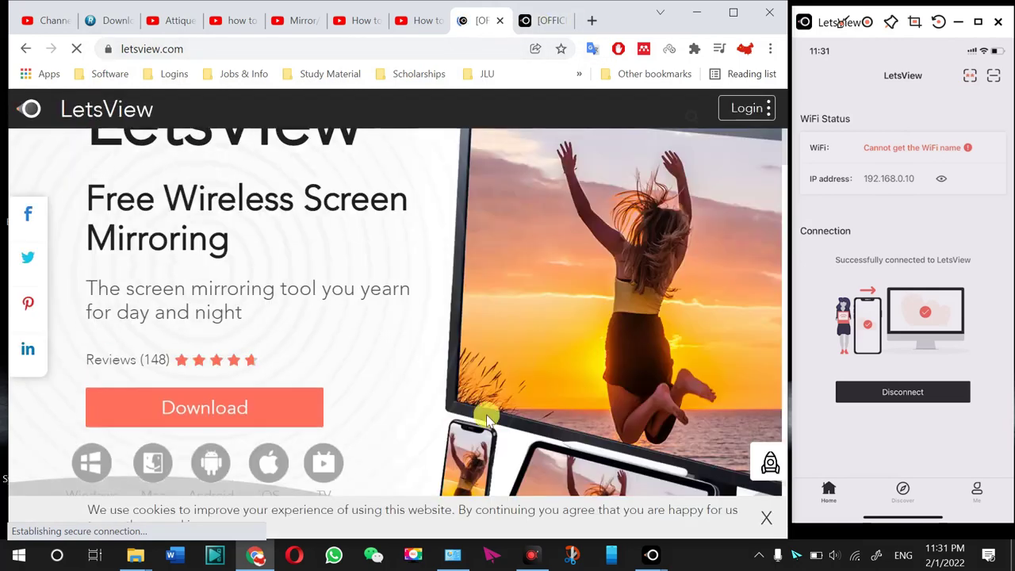
pyautogui.scroll(-2, 208, 374)
pyautogui.scroll(2, 195, 278)
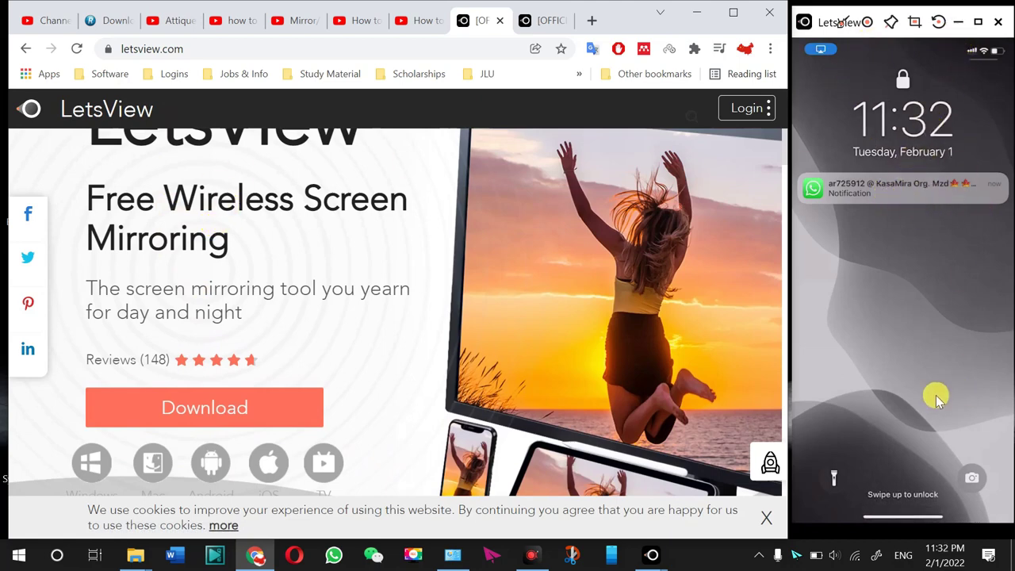
# Step: Unlock the mirrored iPhone from its lock screen and return focus to the LetsView homepage
pyautogui.moveTo(899, 516); pyautogui.dragTo(882, 156)
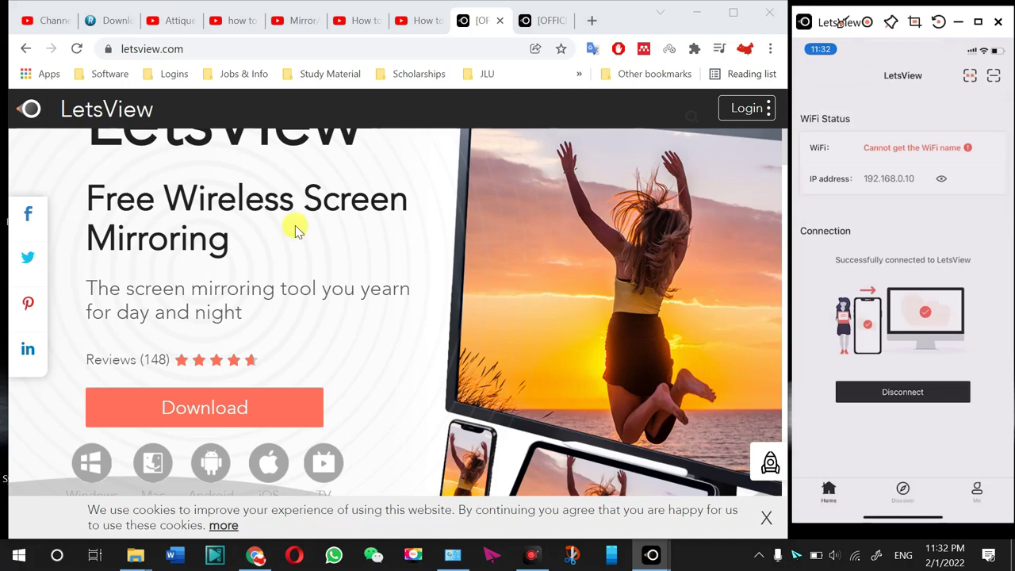
pyautogui.click(336, 242)
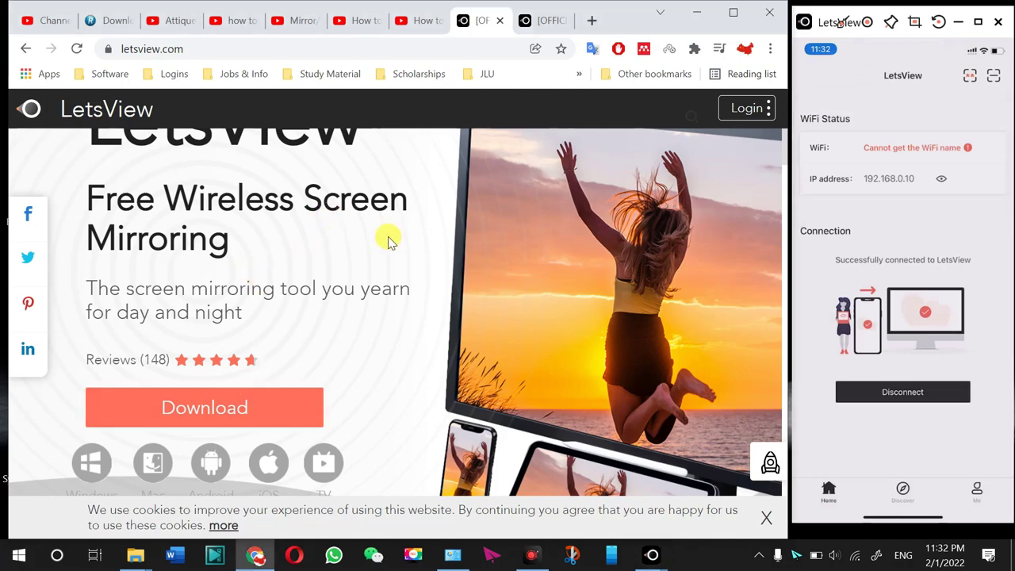
pyautogui.moveTo(786, 150); pyautogui.dragTo(815, 91)
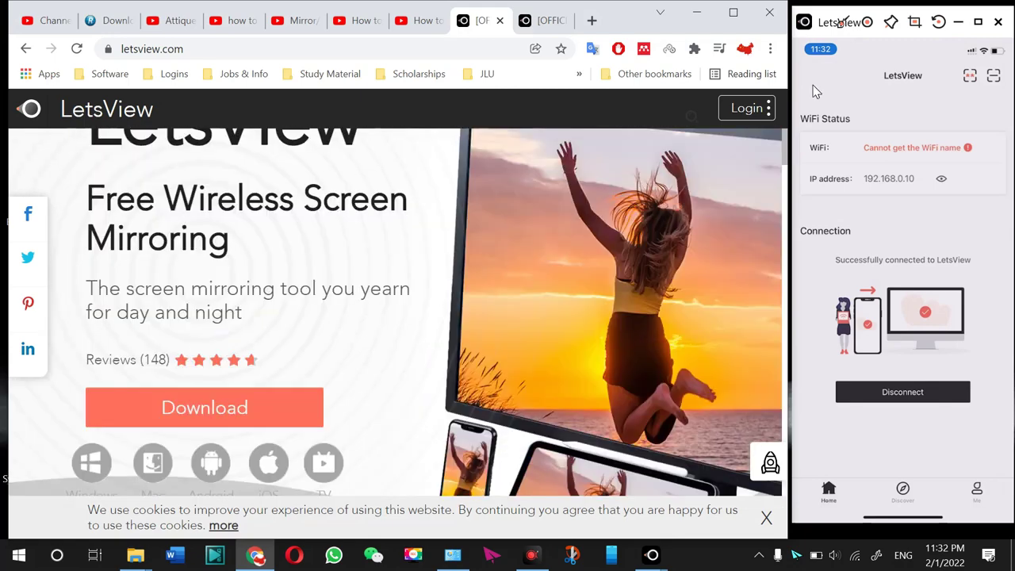
# Step: Go to the Download option on the LetsView homepage, and minimize the browser window
pyautogui.scroll(-2, 183, 254)
pyautogui.click(167, 228)
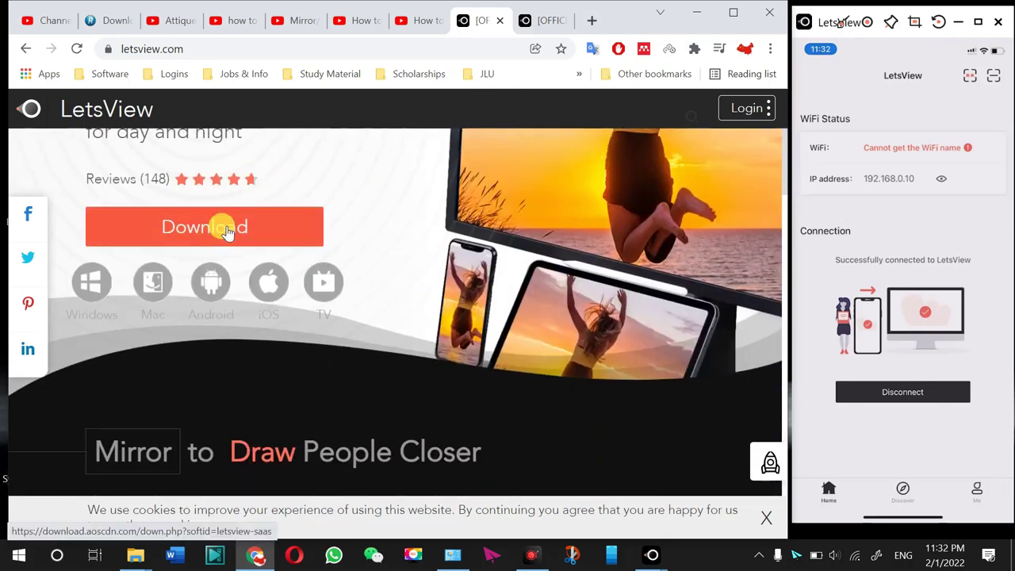
pyautogui.click(696, 12)
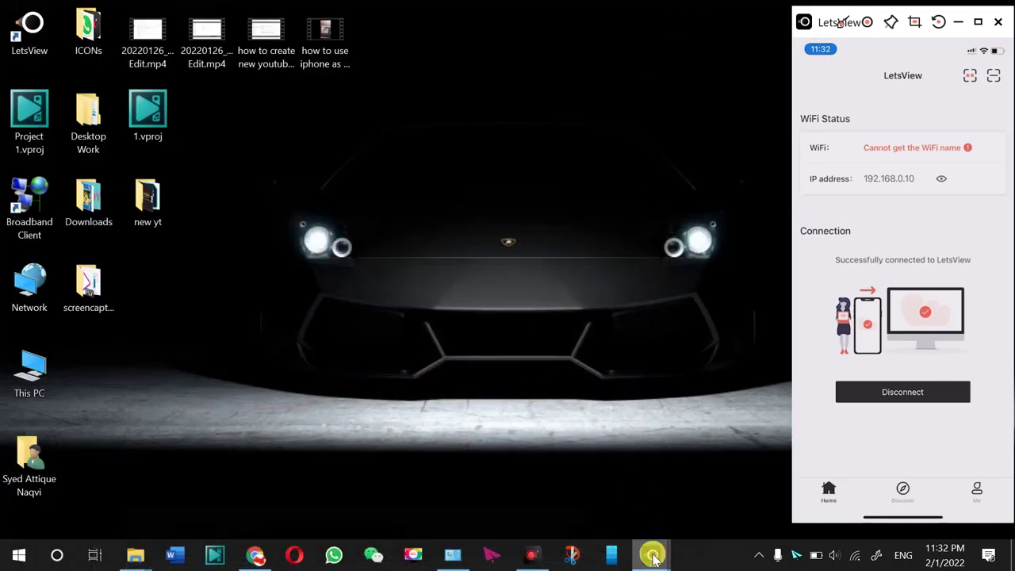
# Step: Reopen the LetsView casting window and place it directly beside the mirrored iPhone window without overlapping it
pyautogui.moveTo(651, 550)
pyautogui.click(624, 490)
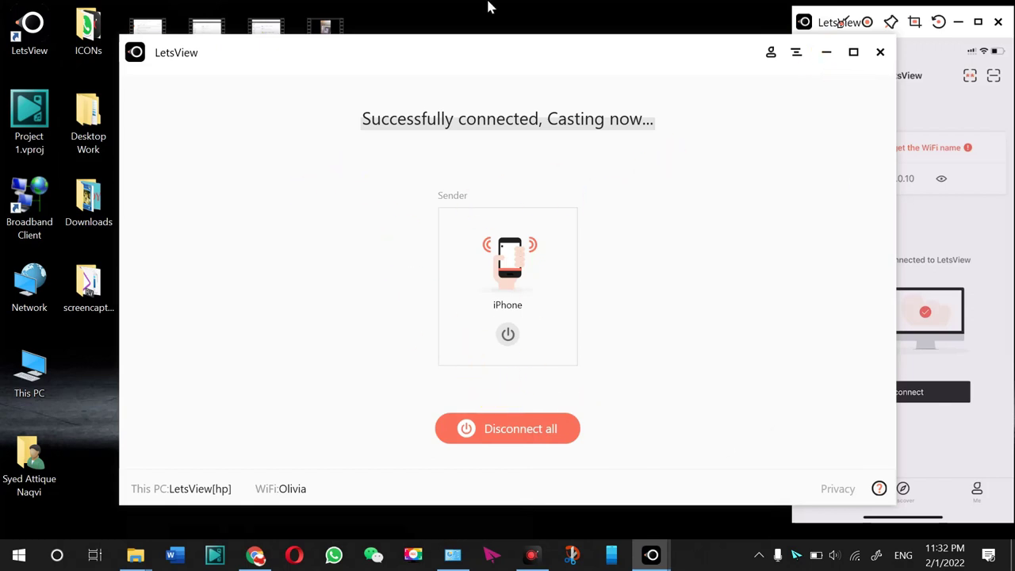
pyautogui.moveTo(333, 53); pyautogui.dragTo(257, 45)
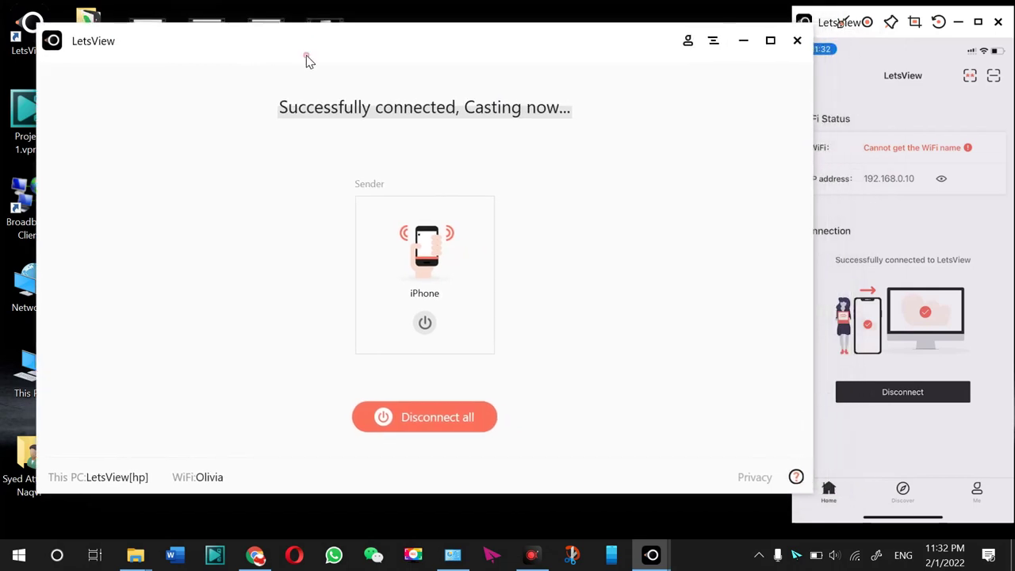
pyautogui.doubleClick(738, 85)
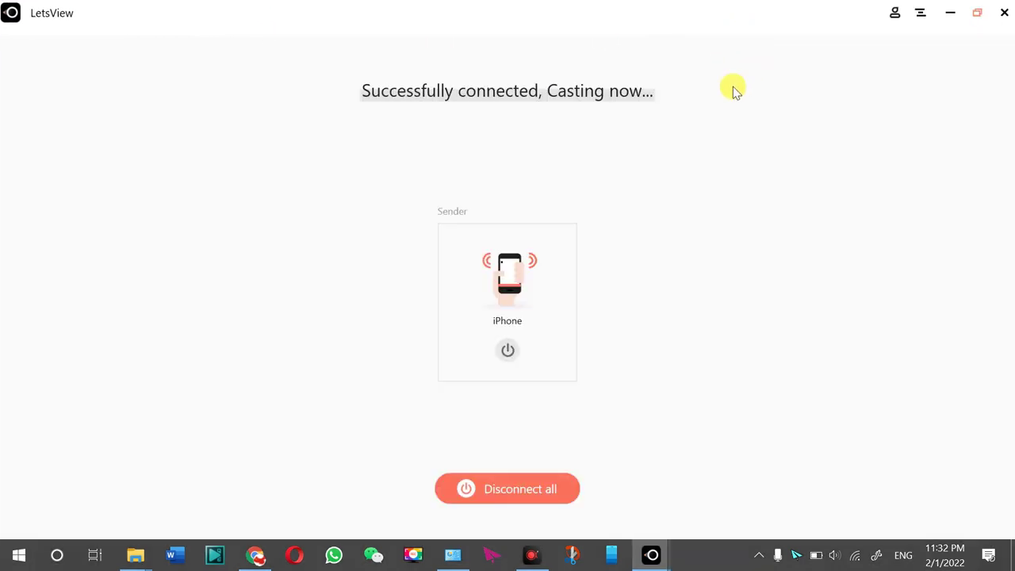
pyautogui.click(978, 13)
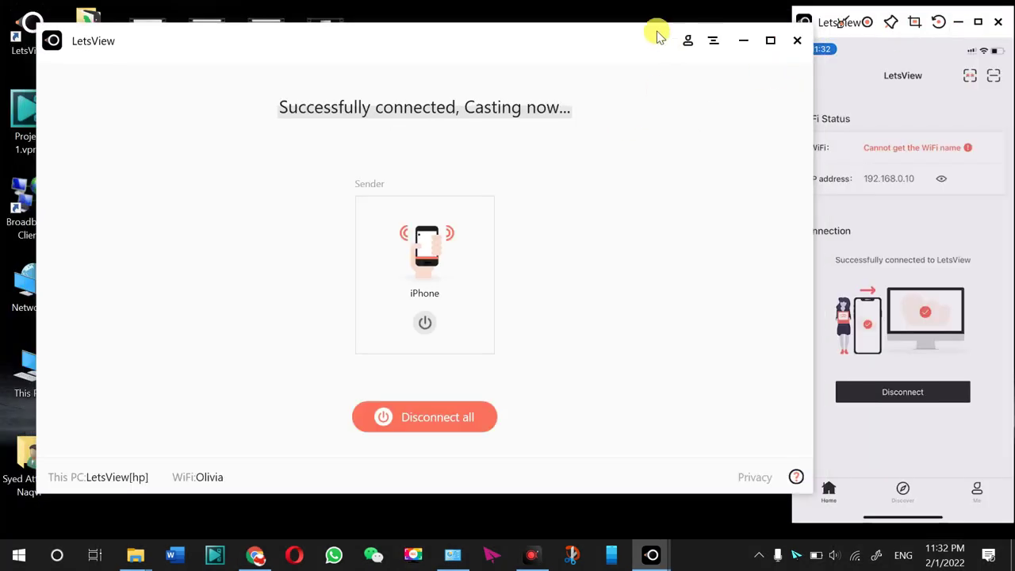
pyautogui.moveTo(622, 39); pyautogui.dragTo(603, 29)
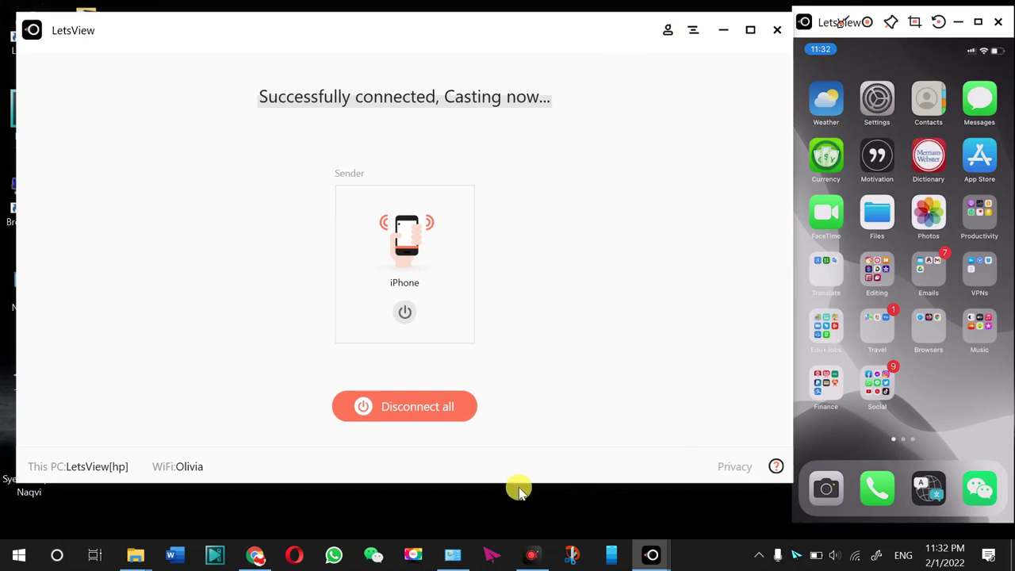
# Step: Switch to Chrome and adjust the mirrored iPhone window's position slightly beside the browser
pyautogui.click(255, 554)
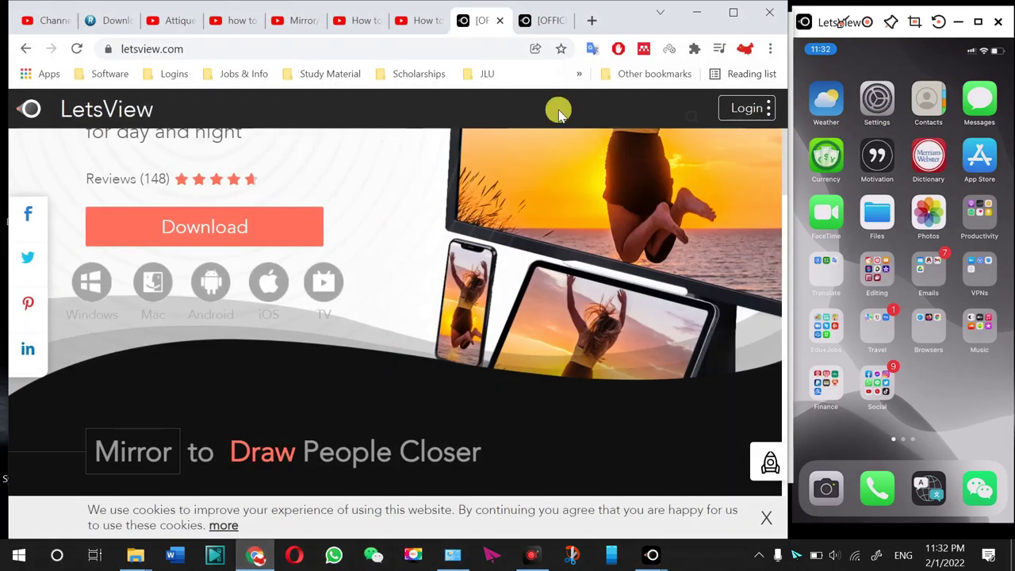
pyautogui.click(825, 15)
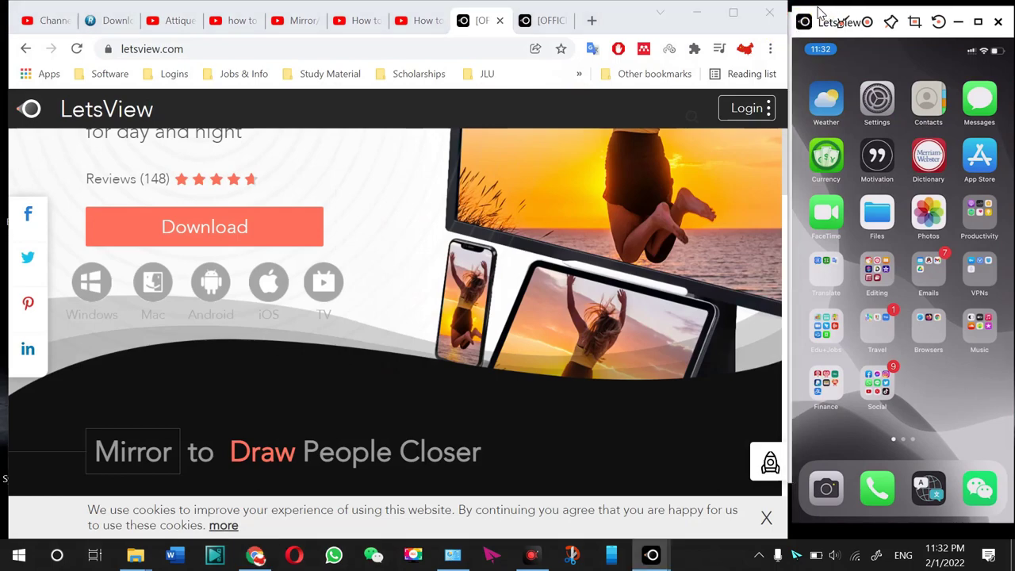
pyautogui.moveTo(862, 22)
pyautogui.mouseDown()
pyautogui.moveTo(46, 41)
pyautogui.moveTo(874, 34)
pyautogui.mouseUp()
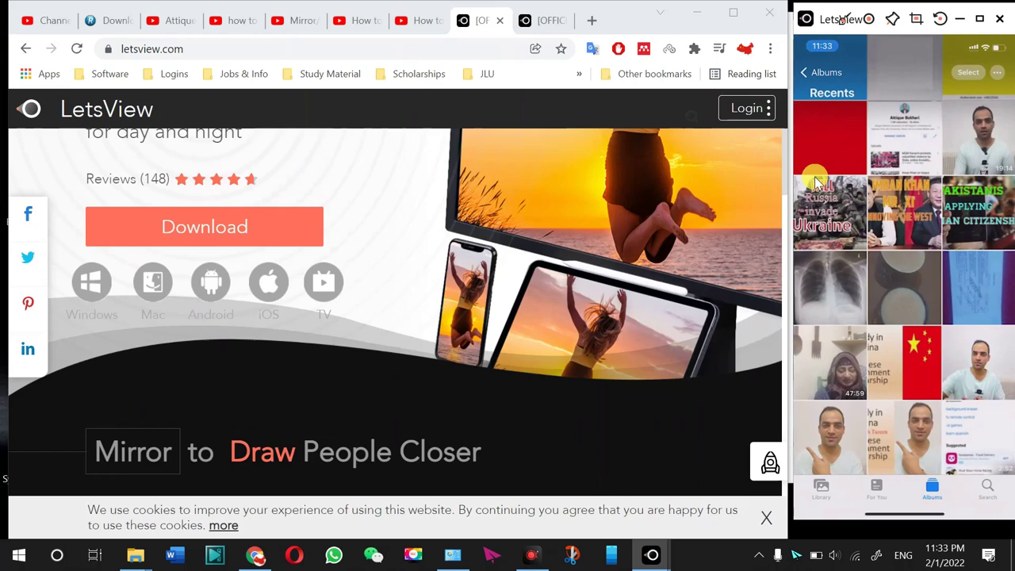
# Step: Minimize the LetsView casting window behind the browser and place the browser back beside the mirrored iPhone
pyautogui.click(733, 13)
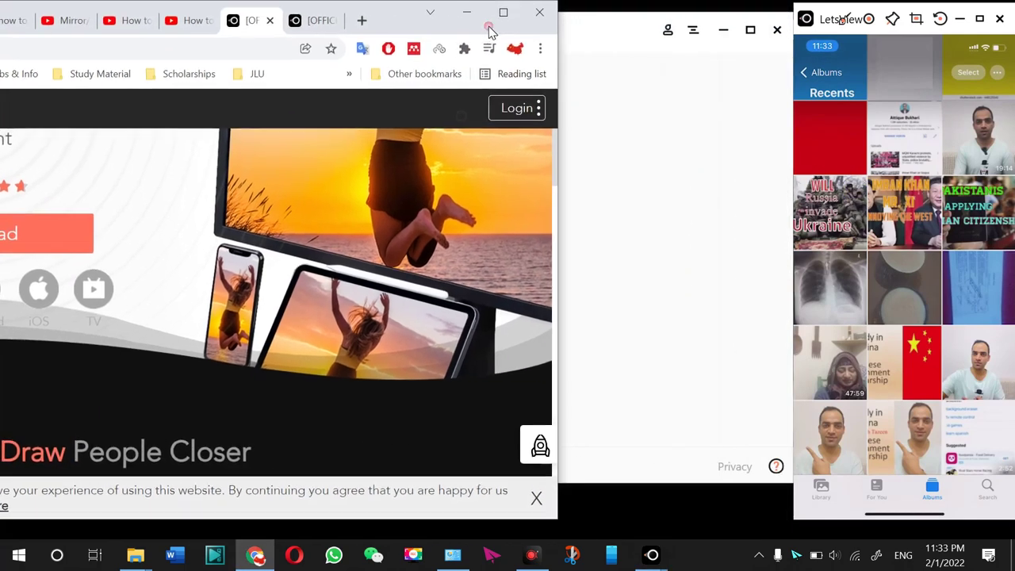
pyautogui.click(713, 24)
pyautogui.click(724, 29)
pyautogui.click(677, 142)
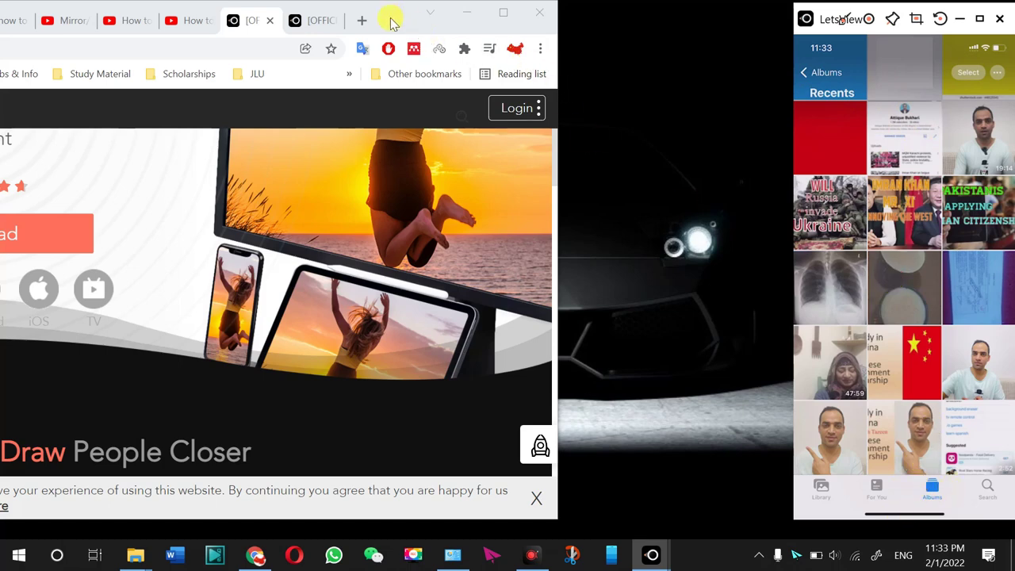
pyautogui.moveTo(389, 18); pyautogui.dragTo(616, 25)
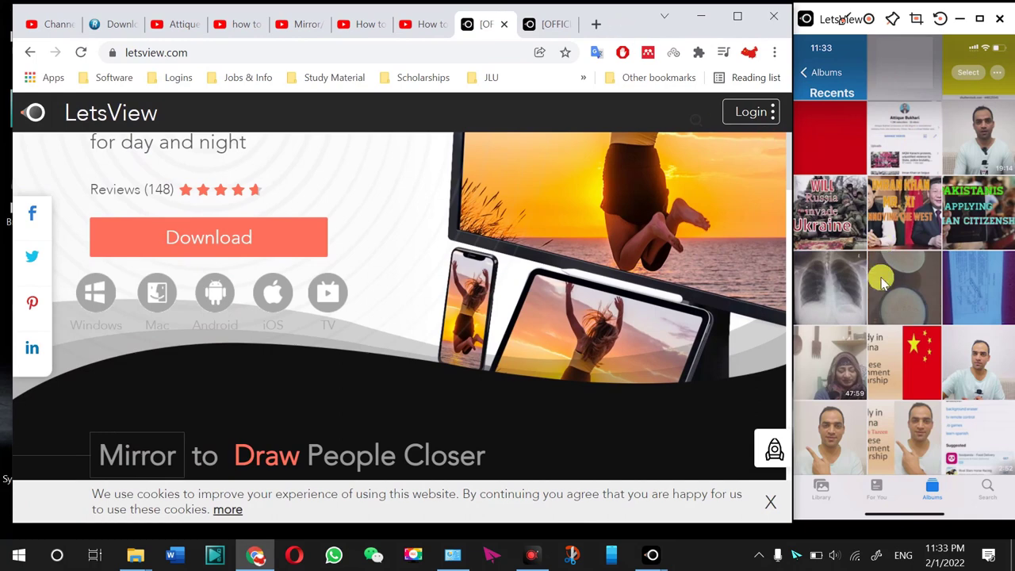
# Step: Leave the photo album on the mirrored iPhone and look through the Social app folder
pyautogui.click(804, 72)
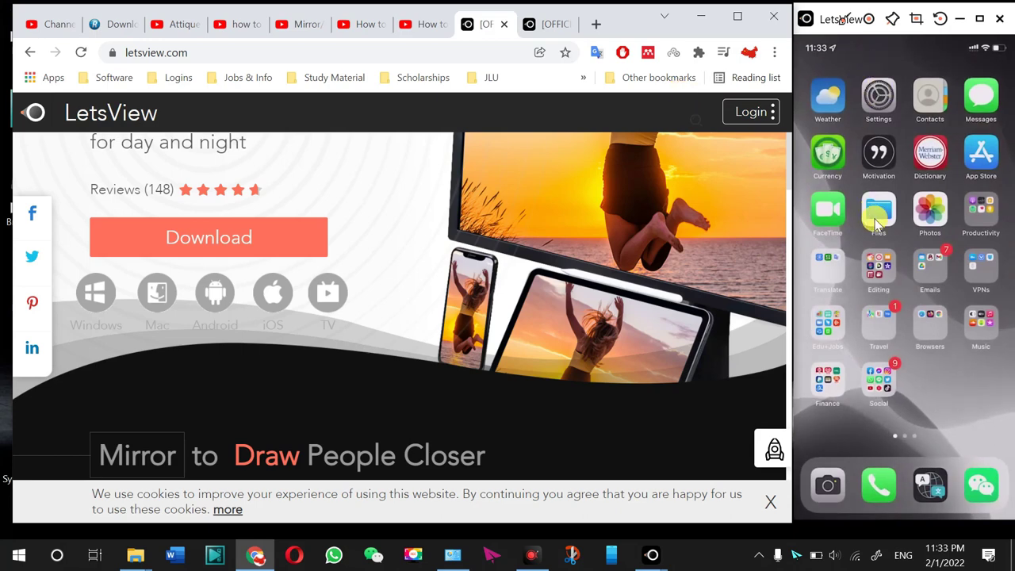
pyautogui.click(878, 382)
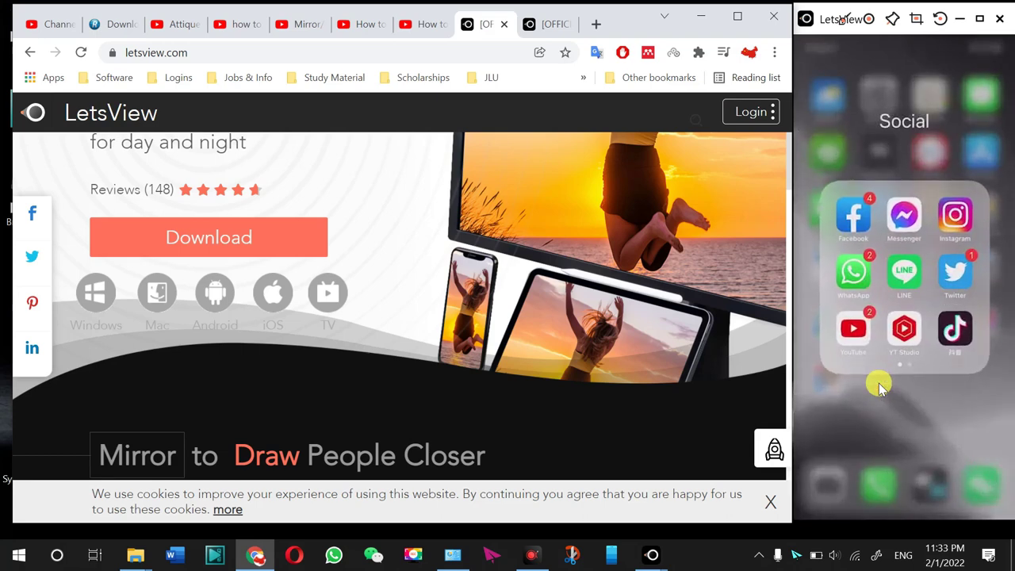
pyautogui.click(878, 383)
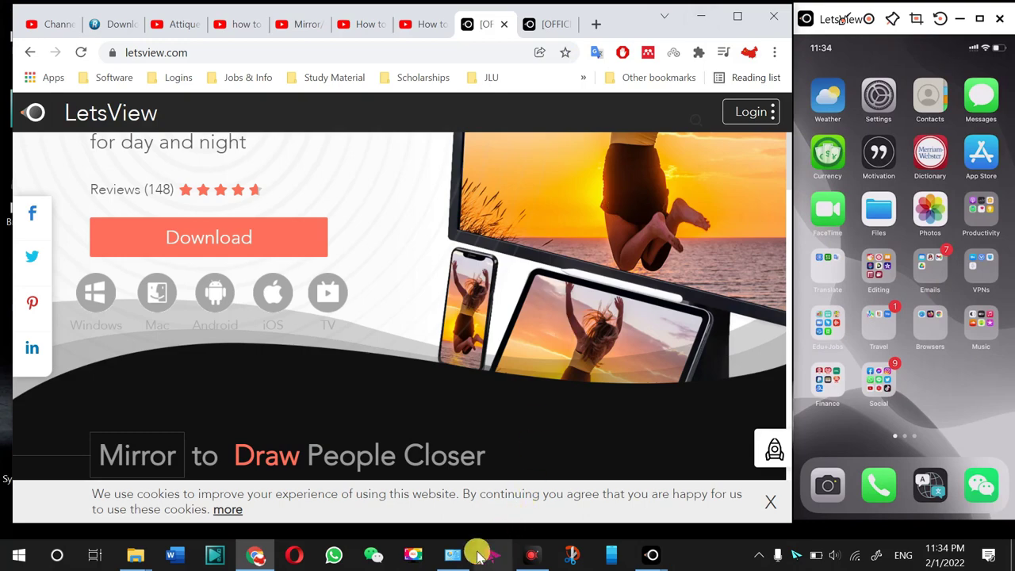
# Step: Minimize the browser, and bring up the LetsView casting window to check its connection status before minimizing it
pyautogui.click(700, 17)
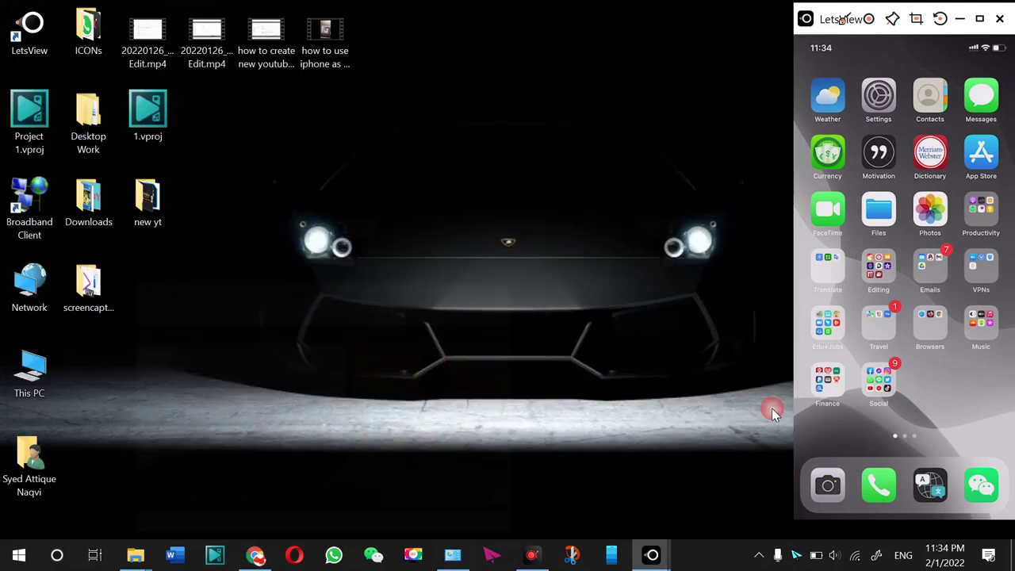
pyautogui.rightClick(655, 557)
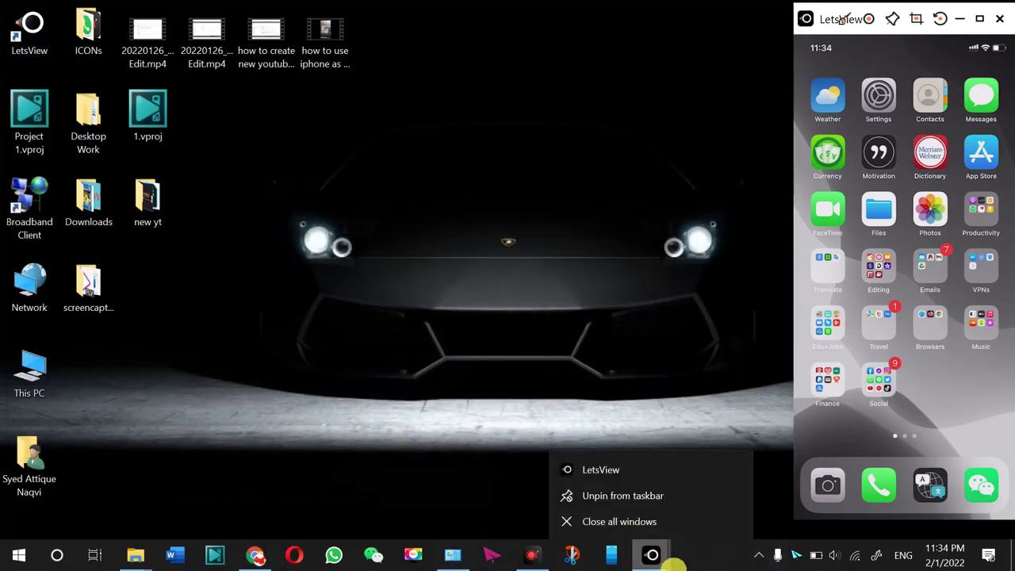
pyautogui.click(695, 558)
pyautogui.moveTo(658, 555)
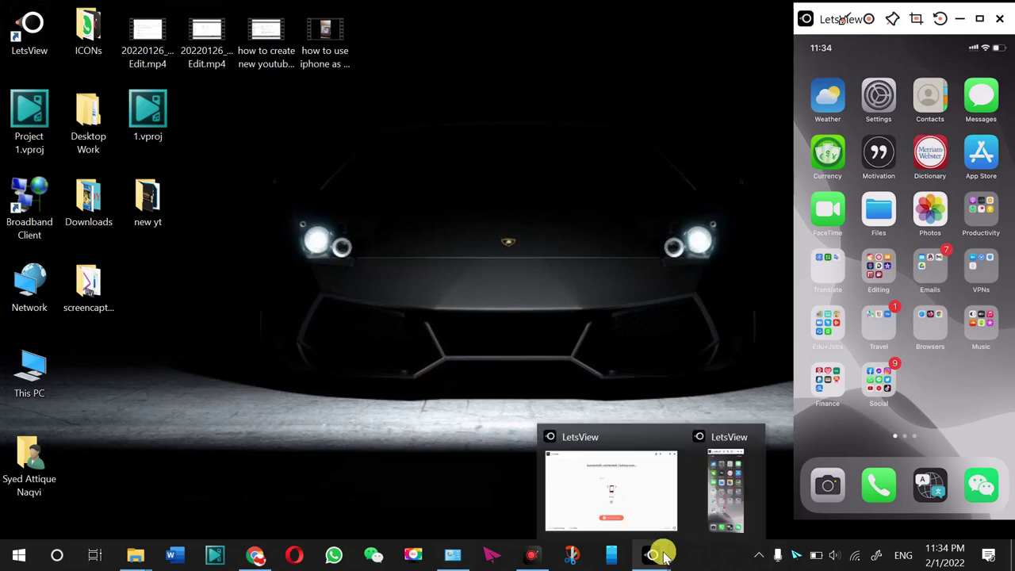
pyautogui.click(630, 495)
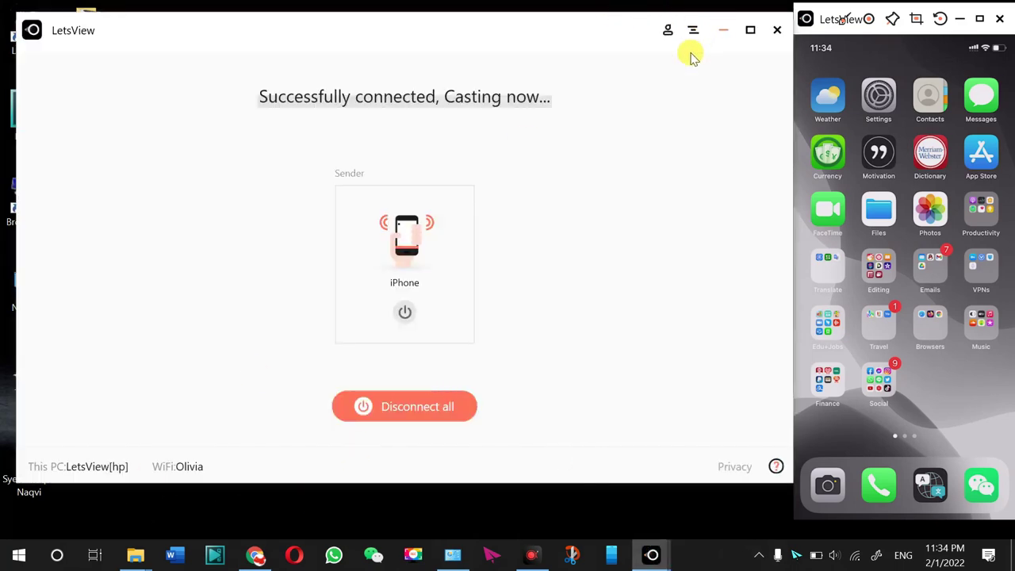
pyautogui.click(723, 30)
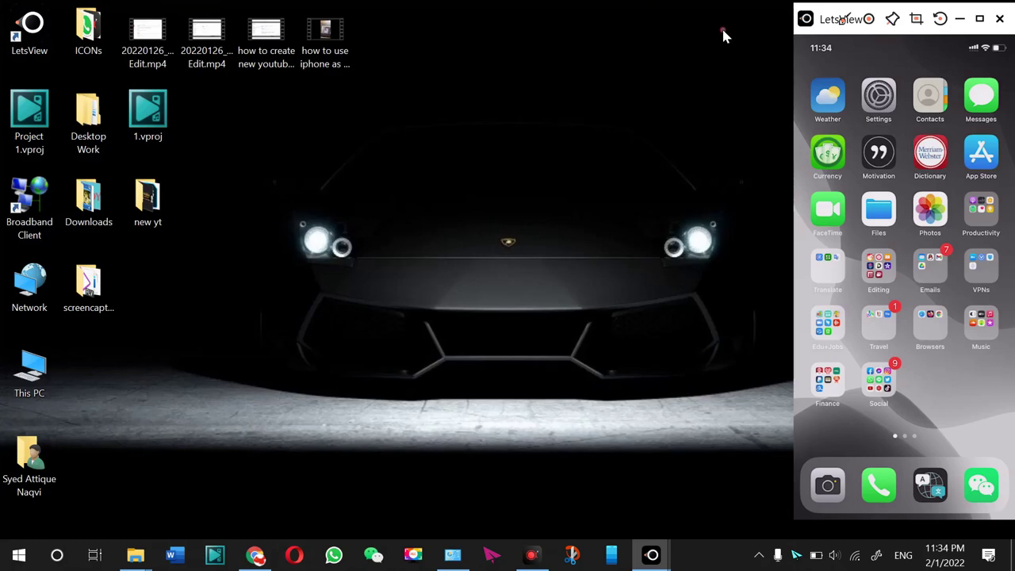
# Step: Open Chrome's downloads list, show letsview-setup.exe in its folder, and highlight the file's name in the list
pyautogui.click(252, 557)
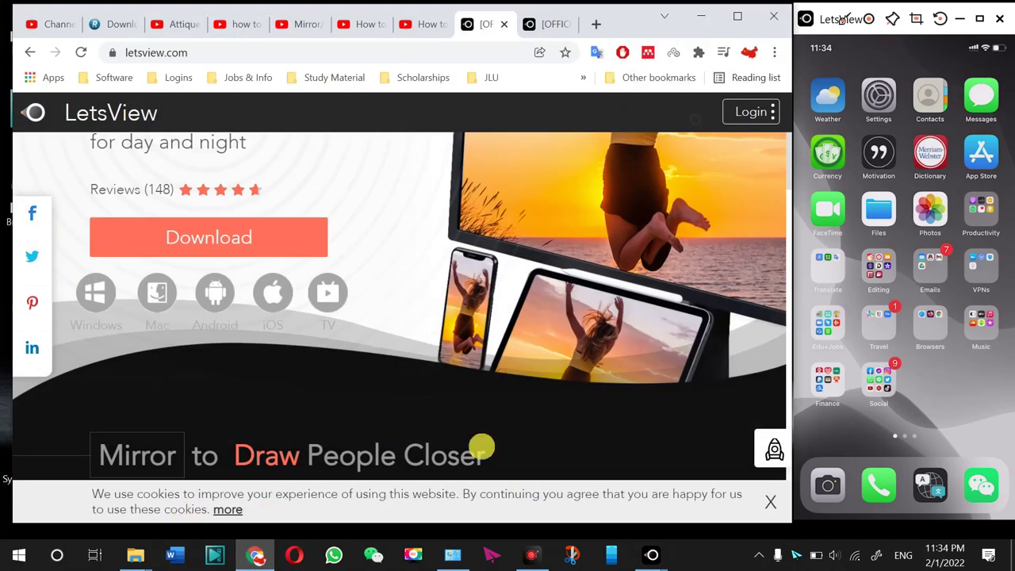
pyautogui.scroll(-4, 737, 151)
pyautogui.click(774, 52)
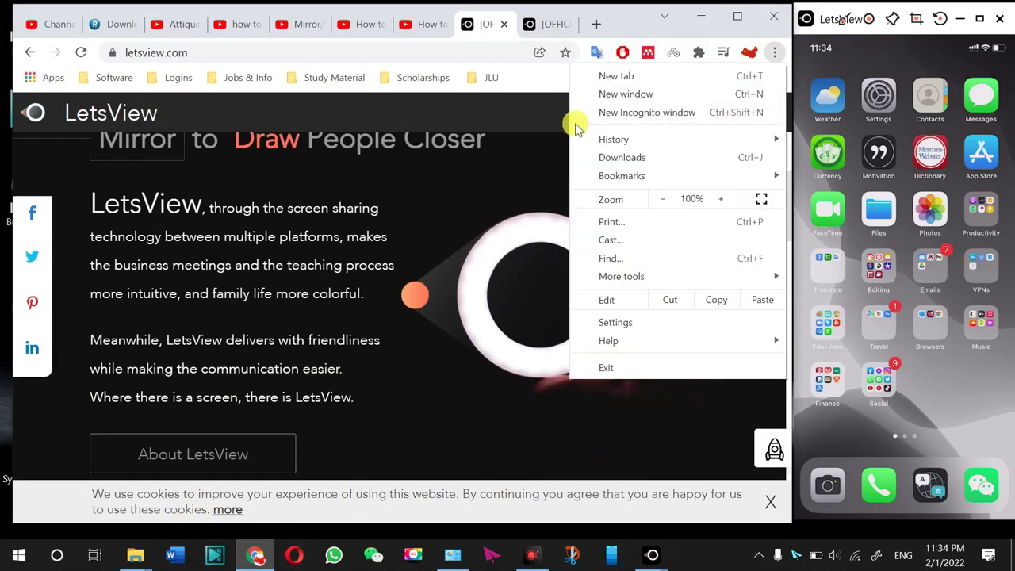
pyautogui.click(622, 158)
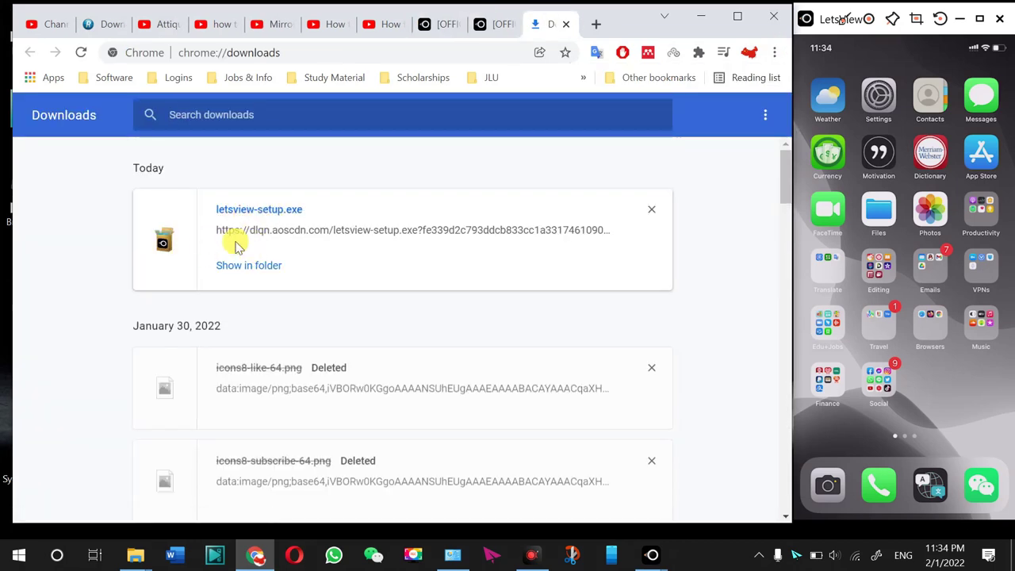
pyautogui.click(246, 266)
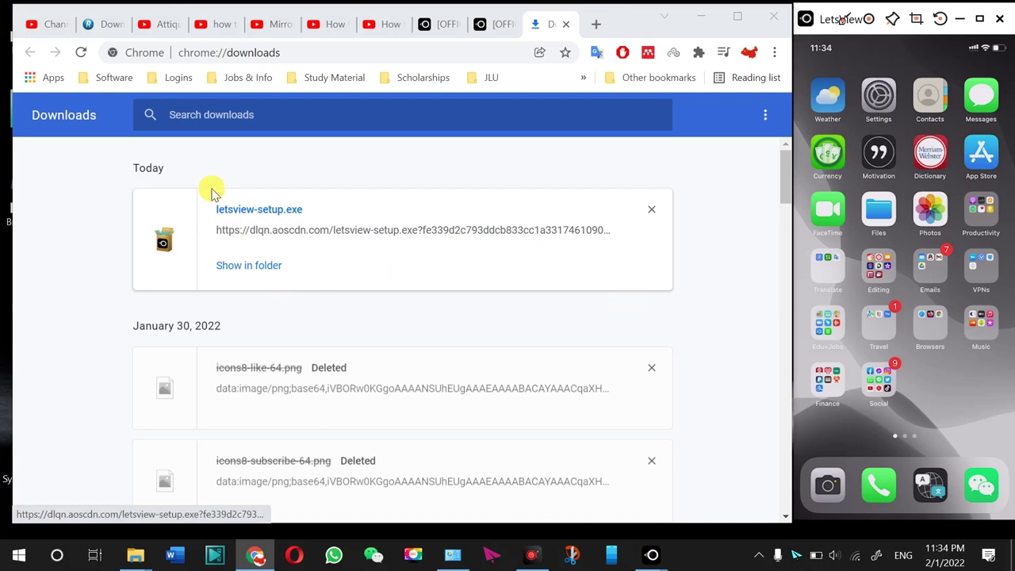
pyautogui.moveTo(202, 209); pyautogui.dragTo(299, 210)
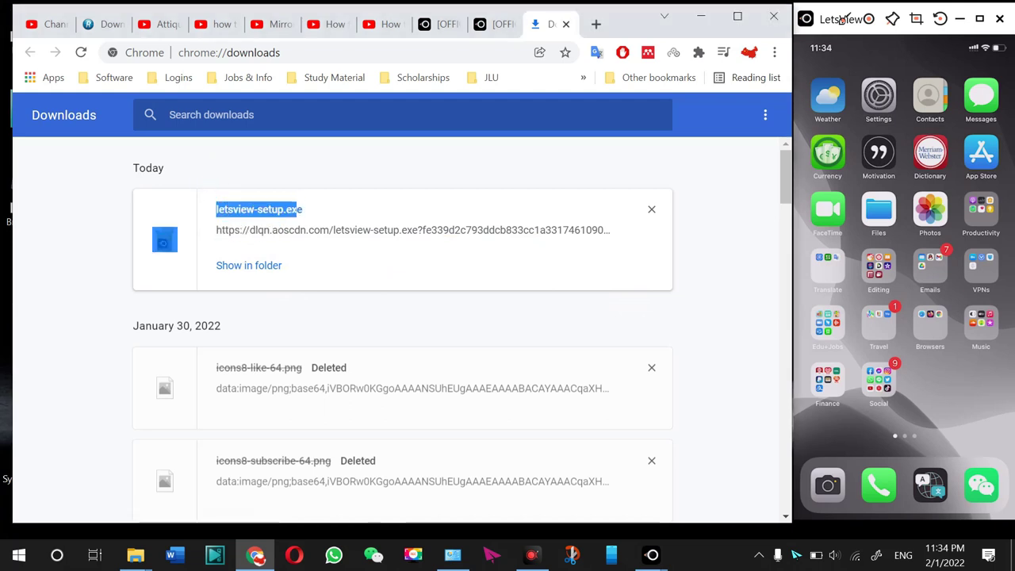
# Step: Clear the highlight on the installer's name and minimize both the browser and the Chrome downloads folder window
pyautogui.click(315, 214)
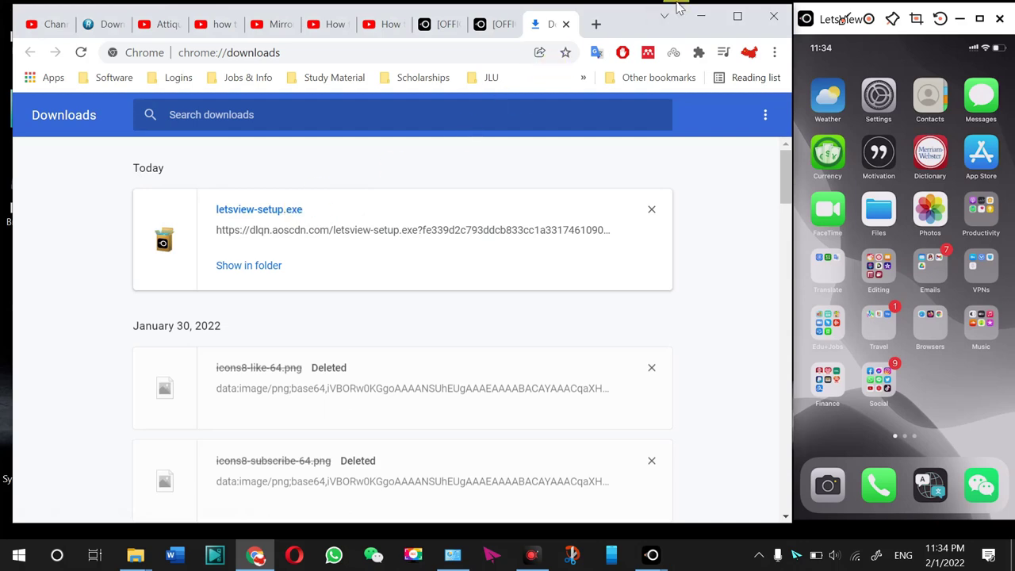
pyautogui.click(701, 16)
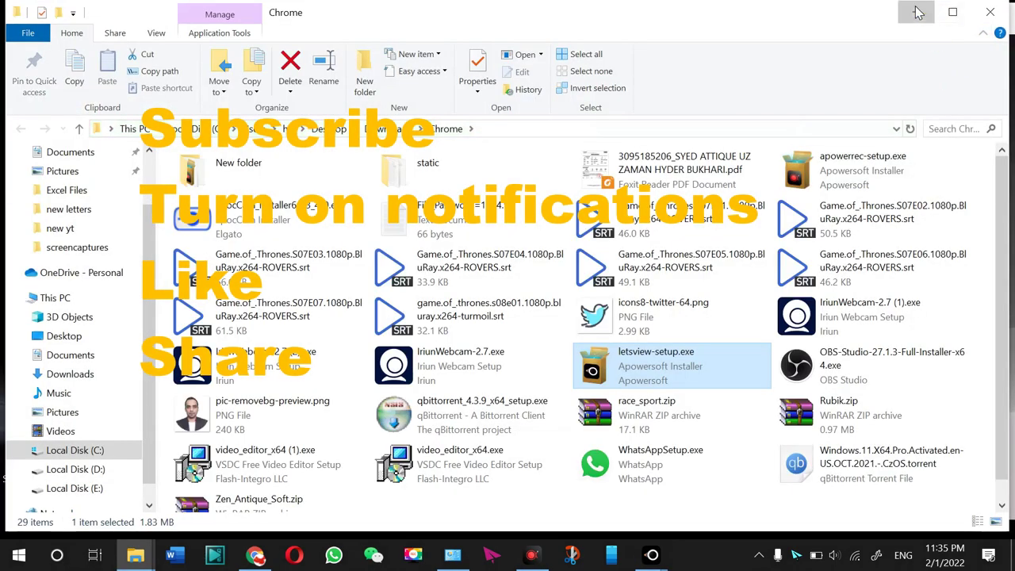
pyautogui.click(918, 12)
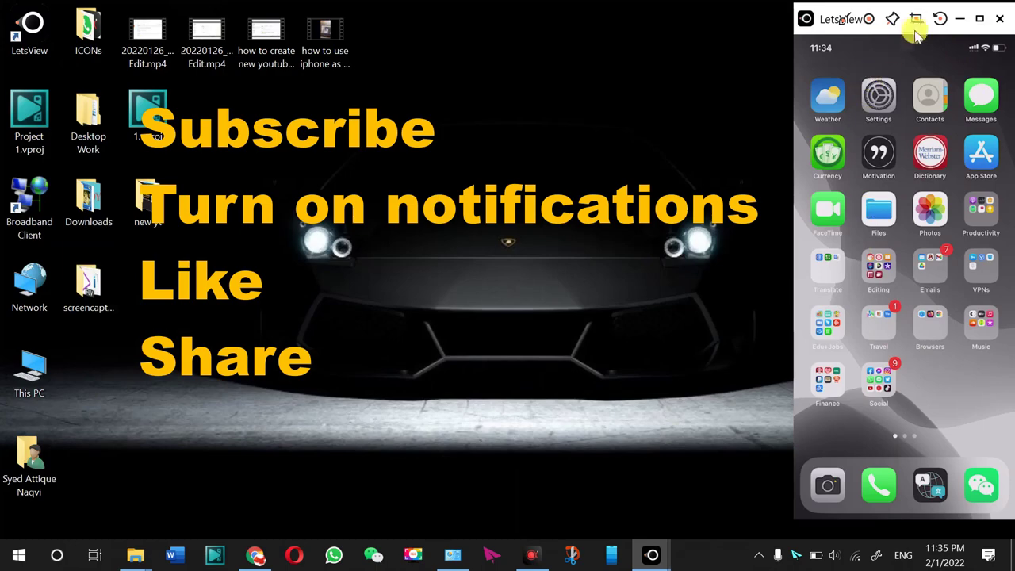
# Step: Move the mirrored iPhone window to the middle of the desktop, rotate it to landscape, and rotate it back to portrait
pyautogui.moveTo(948, 32); pyautogui.dragTo(631, 55)
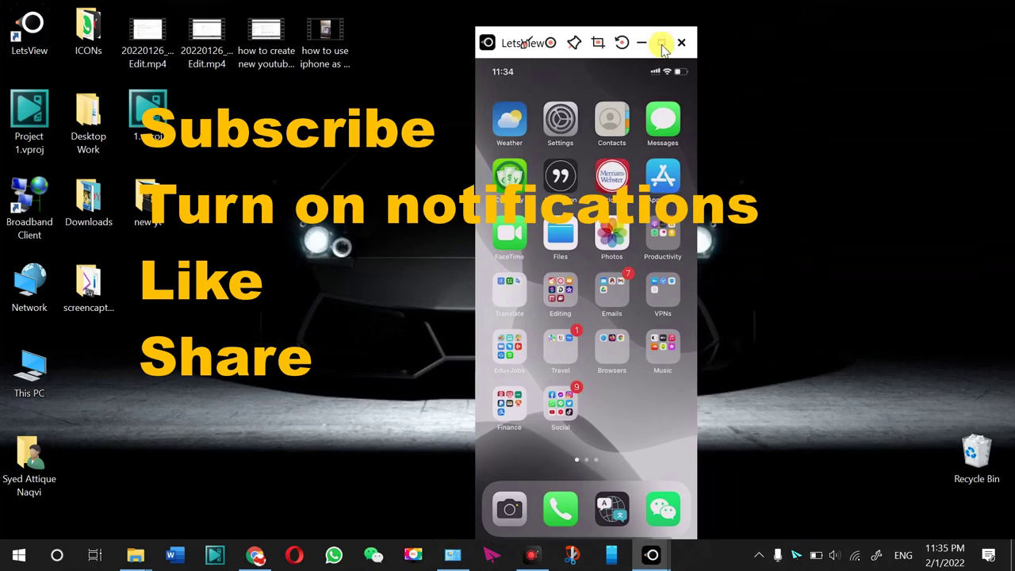
pyautogui.click(622, 43)
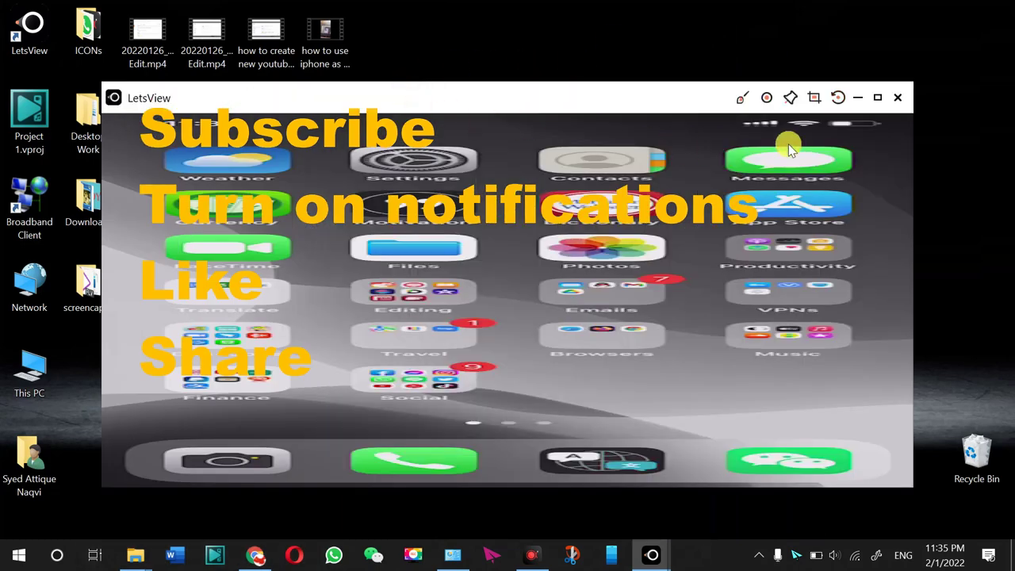
pyautogui.click(838, 98)
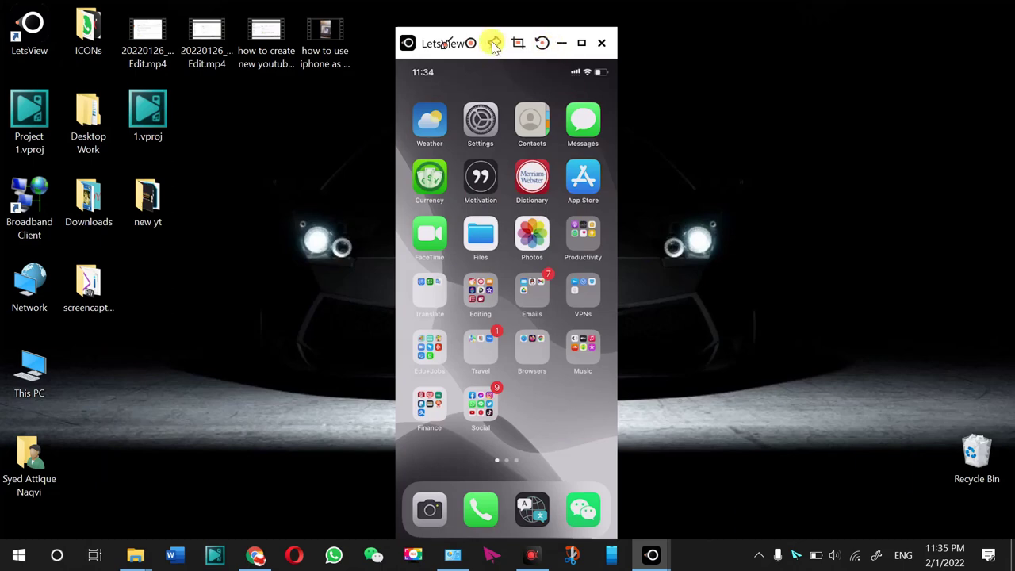
# Step: Turn on Always on top for the mirrored iPhone window, move it back to the desktop's side, and turn Always on top off
pyautogui.click(494, 45)
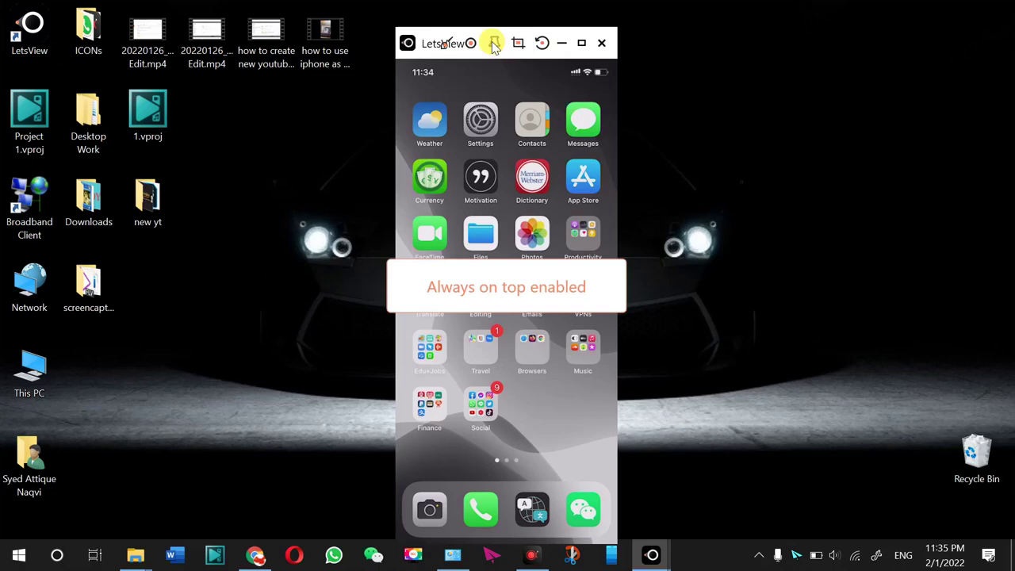
pyautogui.moveTo(511, 49); pyautogui.dragTo(904, 35)
pyautogui.click(894, 23)
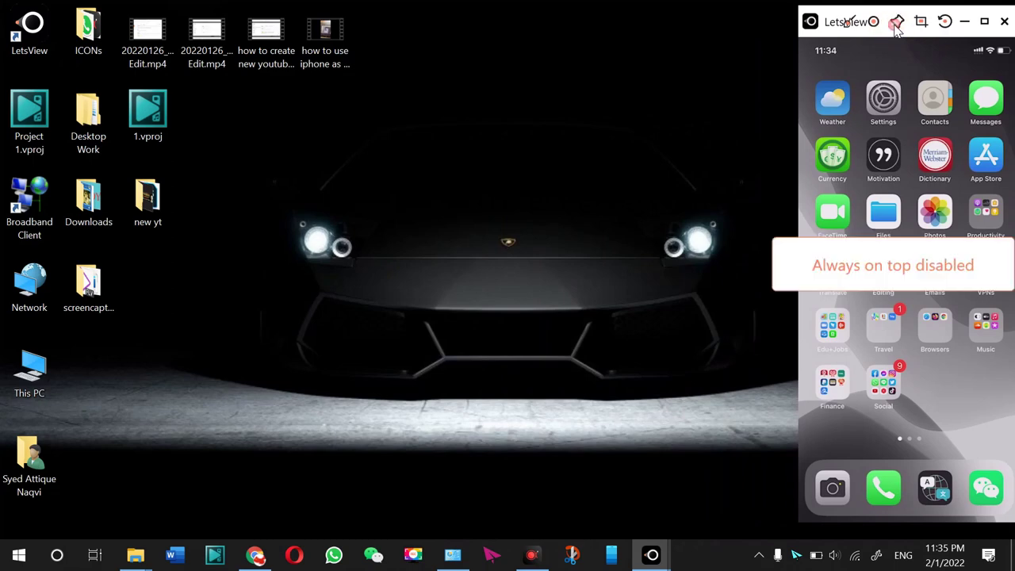
# Step: Restore the browser, enlarge it to reach the mirrored iPhone window and the taskbar, and minimize it
pyautogui.click(254, 554)
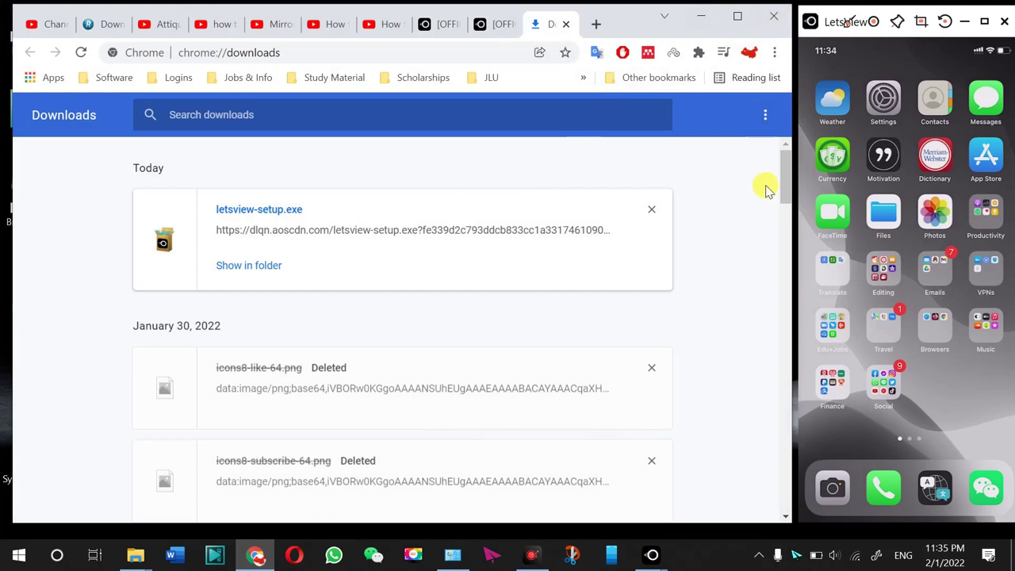
pyautogui.moveTo(802, 145); pyautogui.dragTo(810, 146)
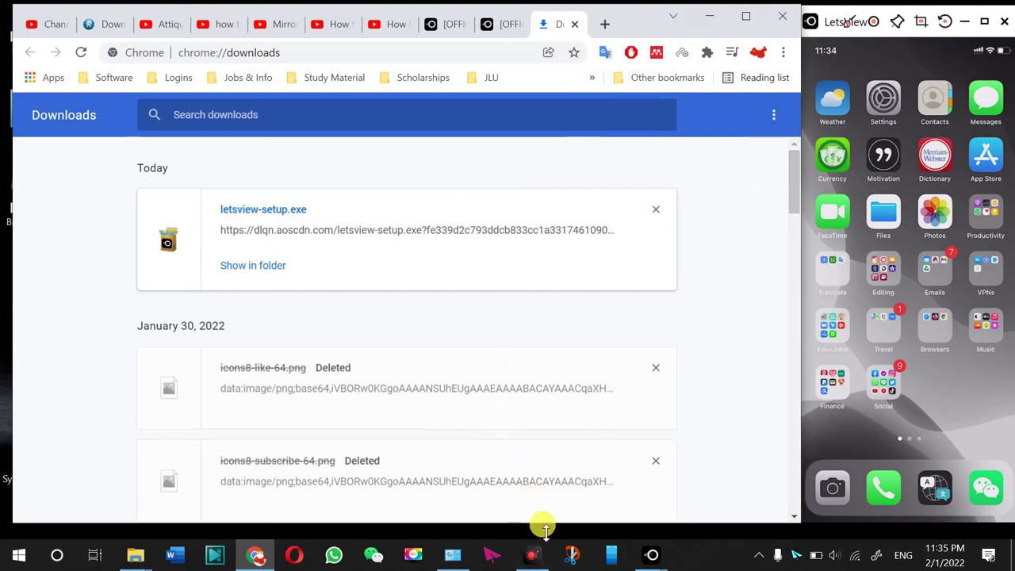
pyautogui.moveTo(542, 523); pyautogui.dragTo(543, 537)
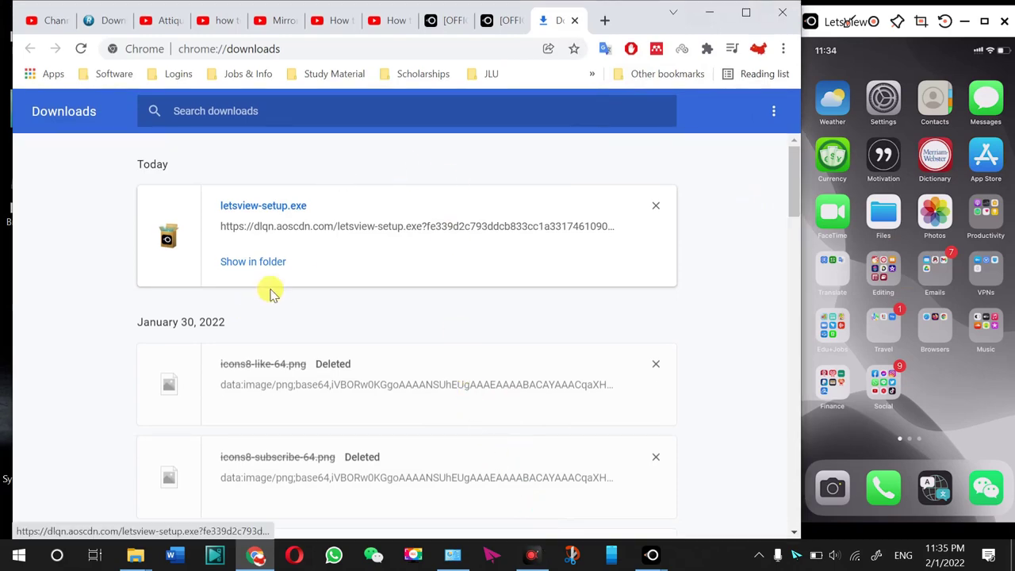
pyautogui.click(709, 13)
# Step: Bring up the Chrome downloads folder to look at letsview-setup.exe, and minimize the folder window
pyautogui.moveTo(138, 557)
pyautogui.click(430, 465)
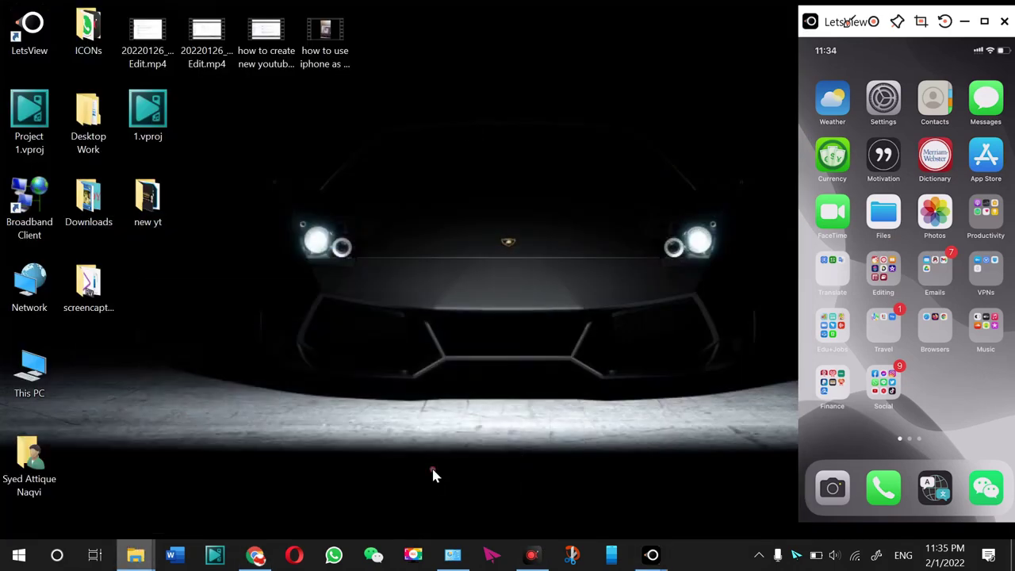
pyautogui.scroll(-1, 610, 361)
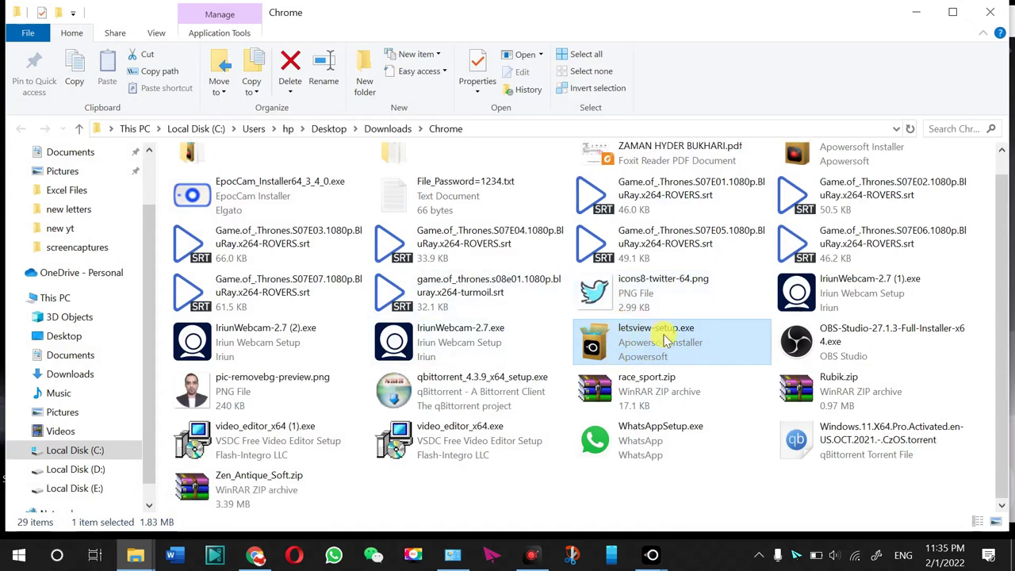
pyautogui.click(916, 12)
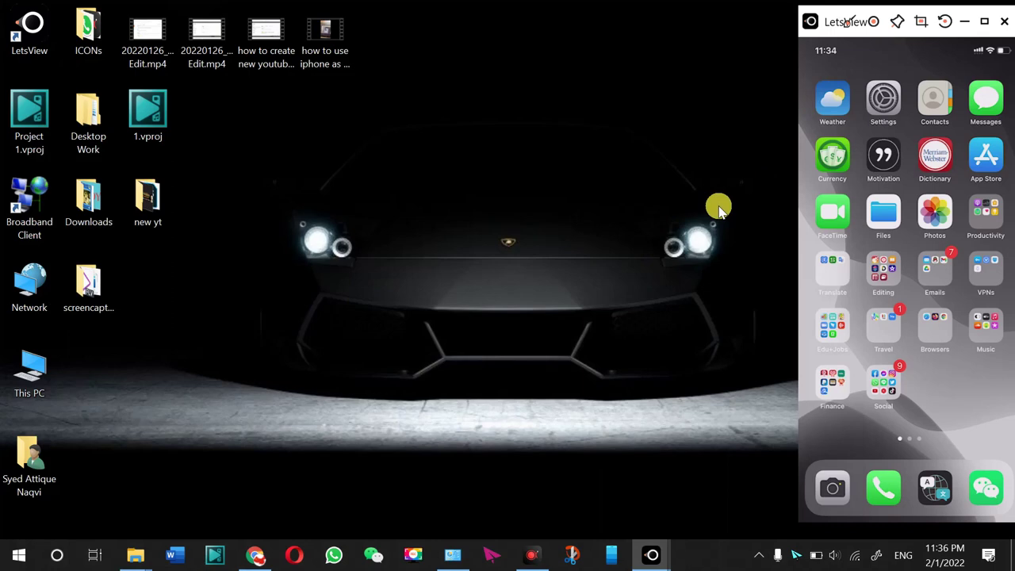